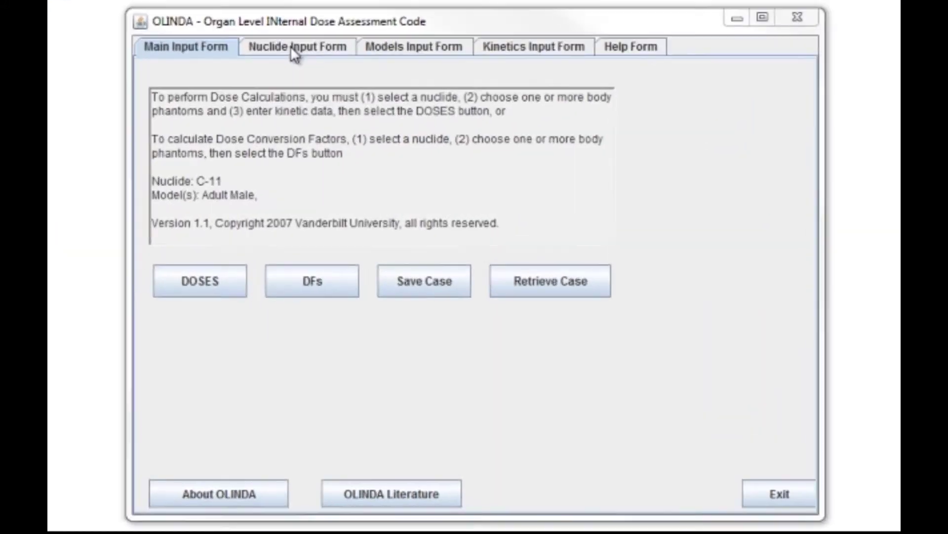
- Open the Nuclide Input Form, where carbon is selected with C-11 and C-14 offered
click(388, 120)
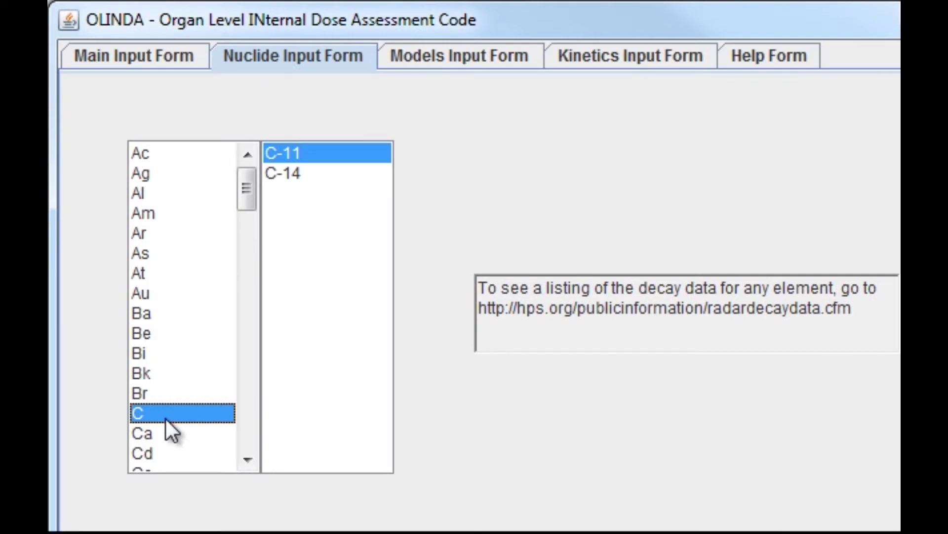
- Browse the Models and Kinetics input forms, then return to the Main Input Form showing C-11 and Adult Male
click(420, 66)
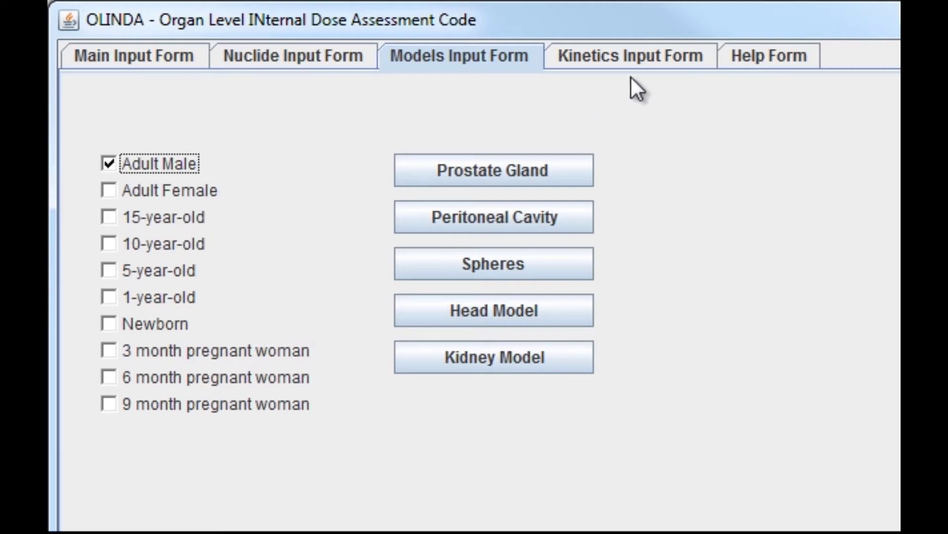
click(637, 53)
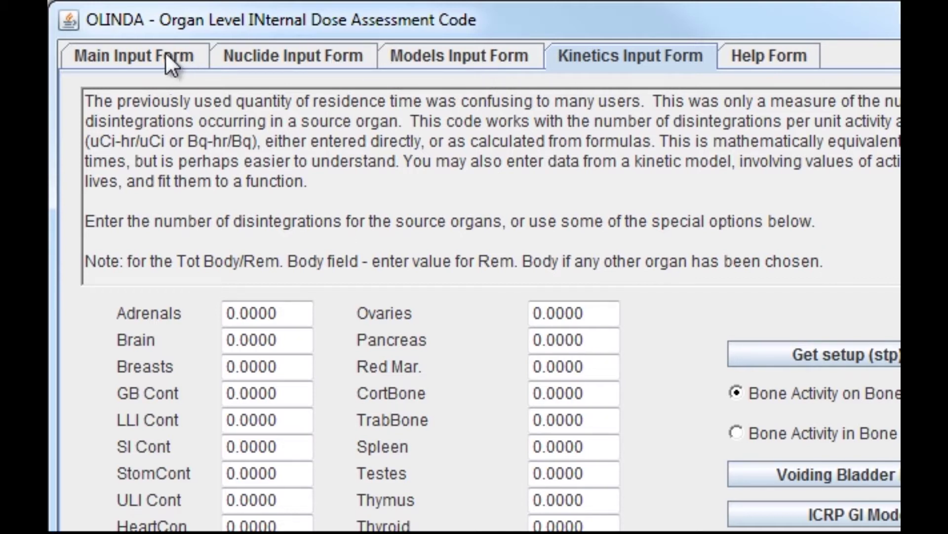
click(144, 56)
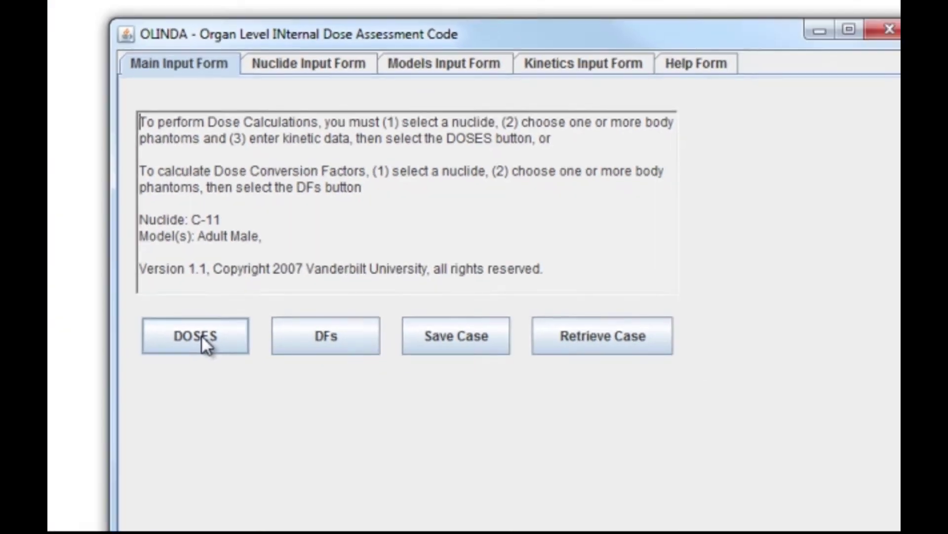
- Generate and review the C-11 organ dose report and the dose factor table, returning to Main after each
click(161, 390)
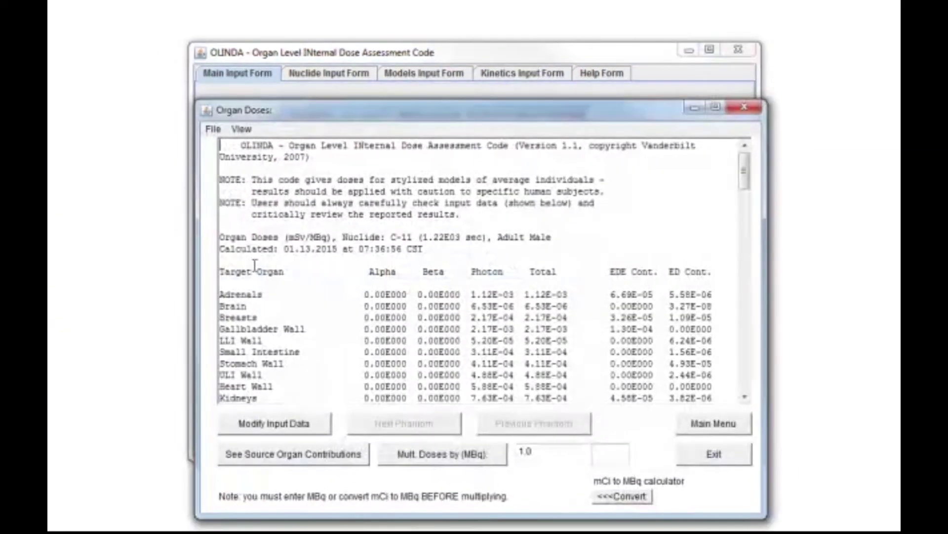
scroll(471, 264, down, 4)
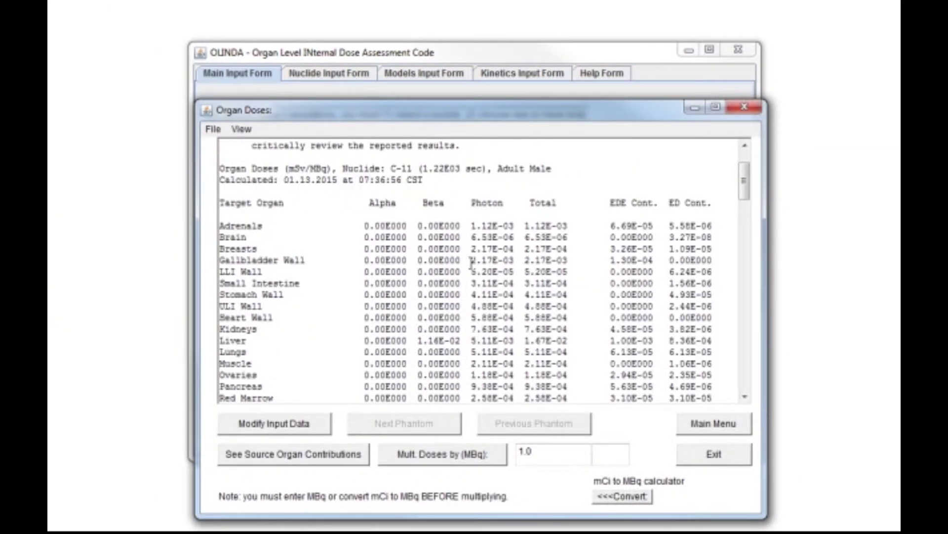
scroll(471, 264, down, 5)
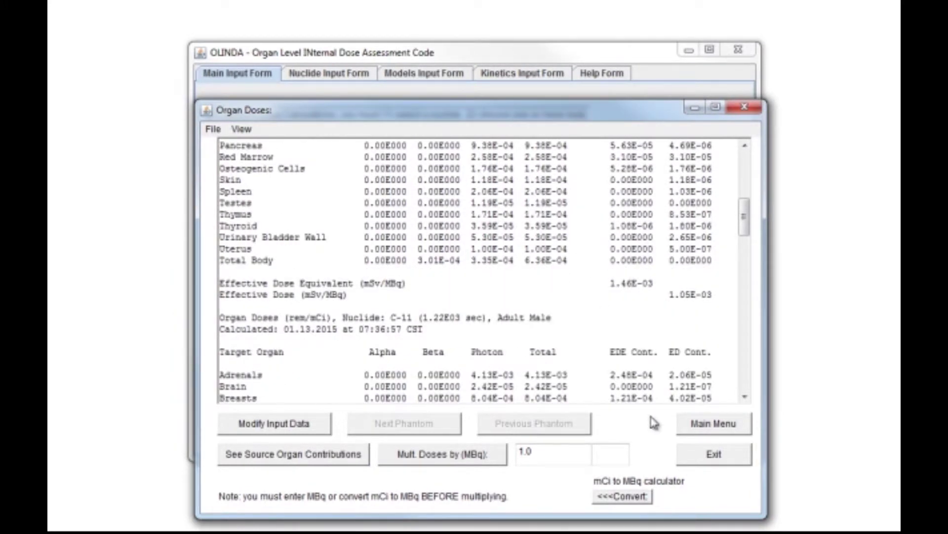
click(699, 429)
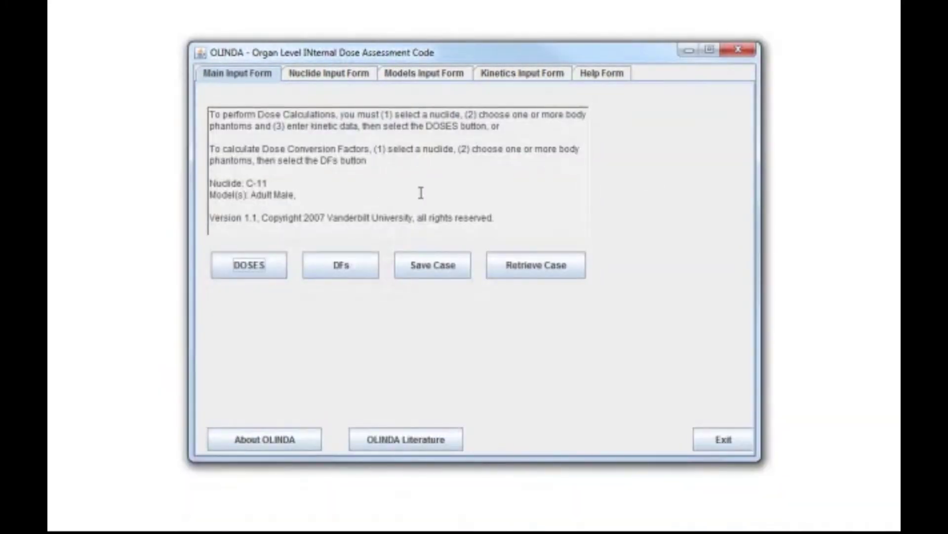
click(339, 266)
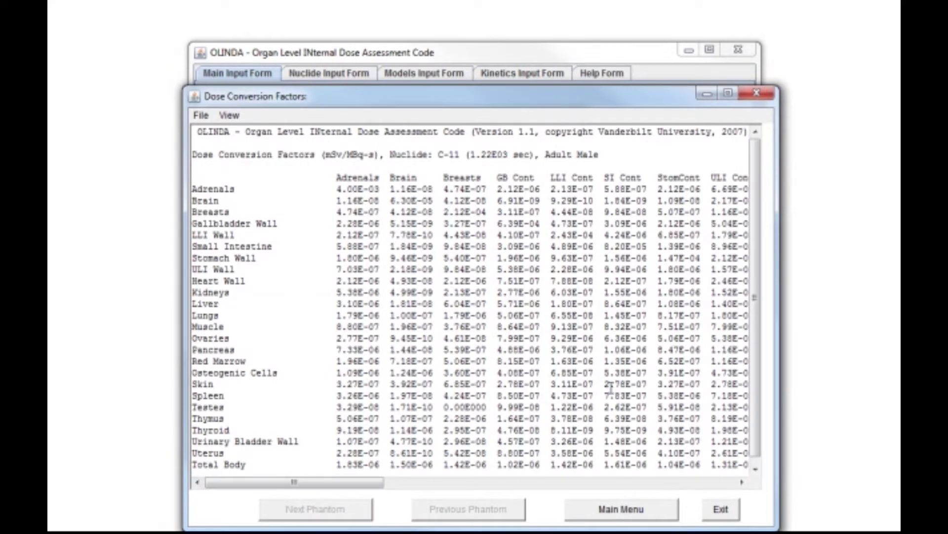
click(633, 514)
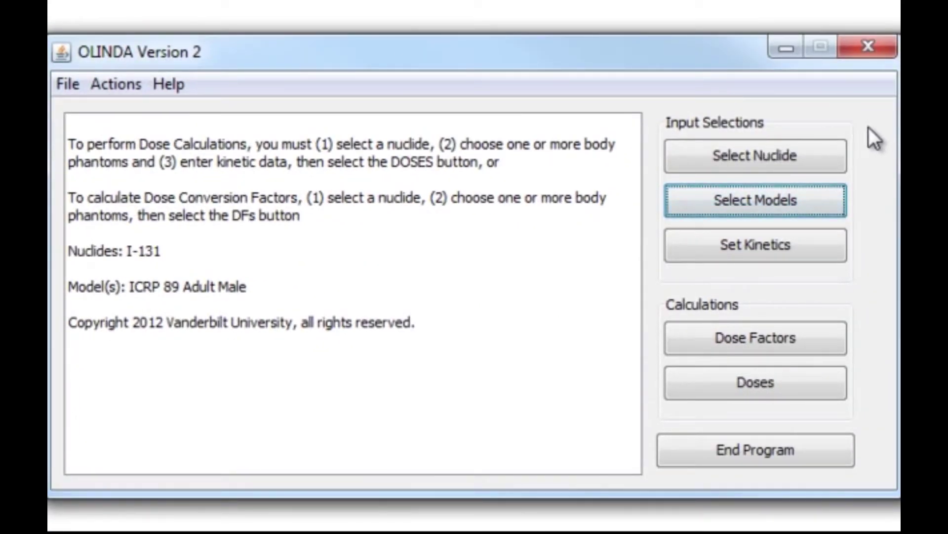
click(758, 159)
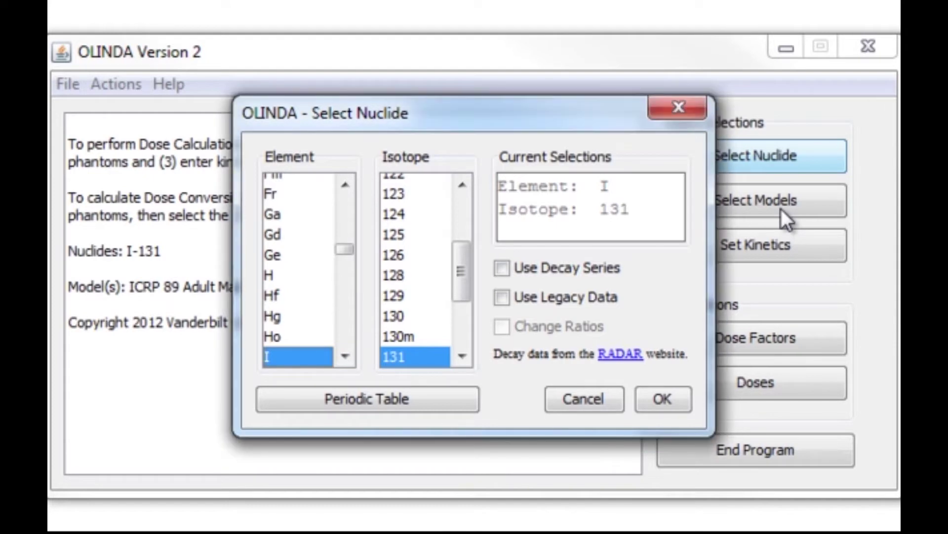
click(647, 403)
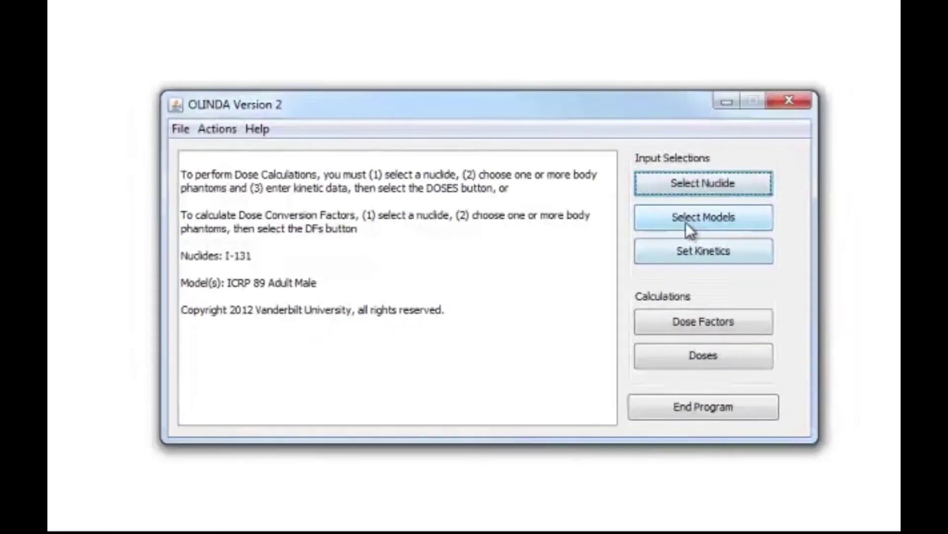
click(687, 225)
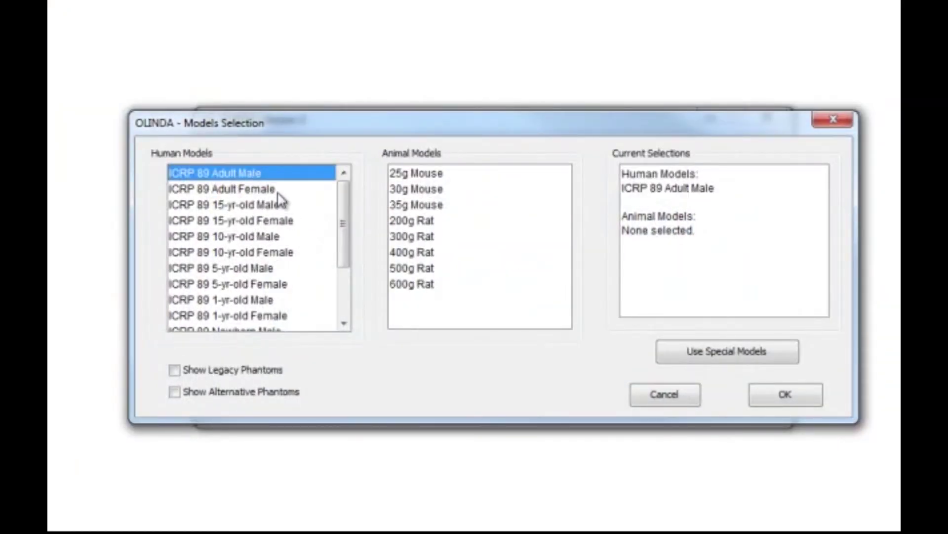
click(276, 240)
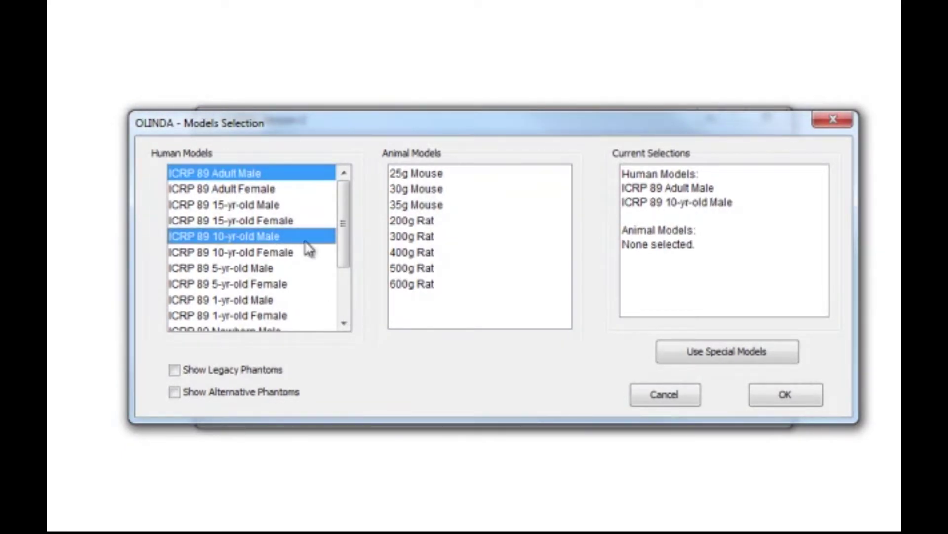
click(344, 309)
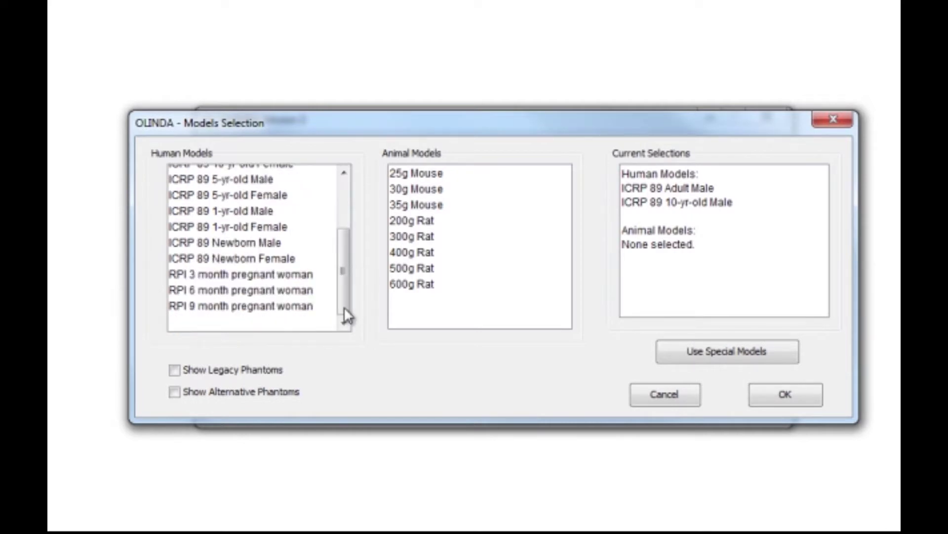
click(245, 371)
drag(344, 255, 342, 302)
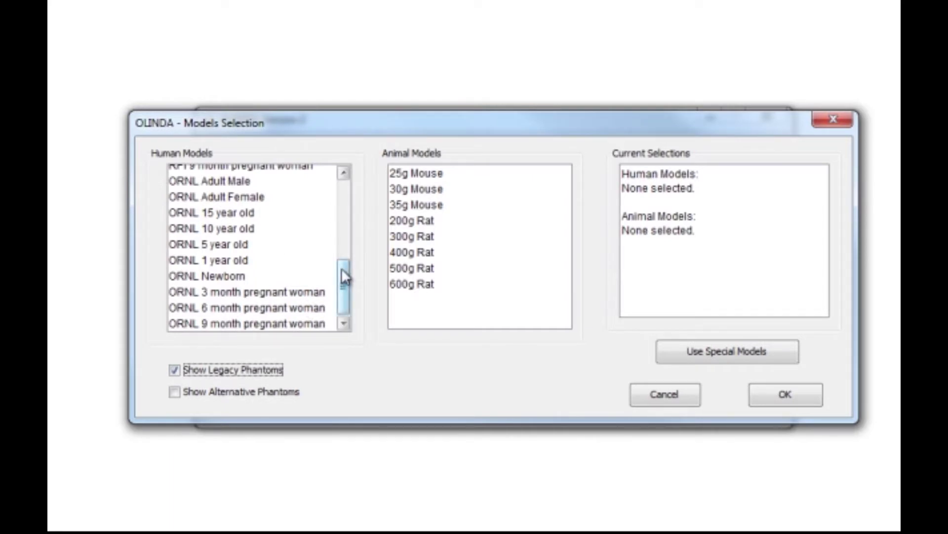
drag(342, 268, 360, 181)
click(234, 172)
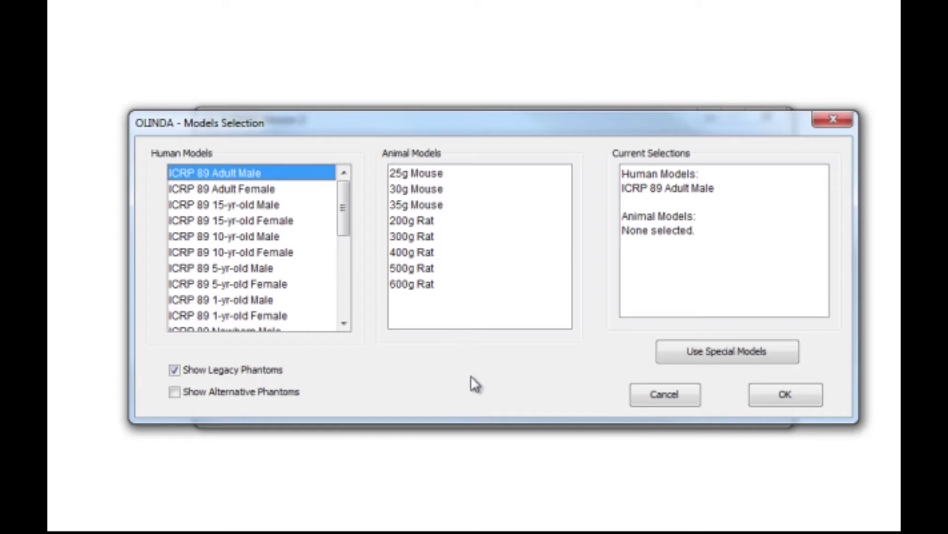
click(780, 398)
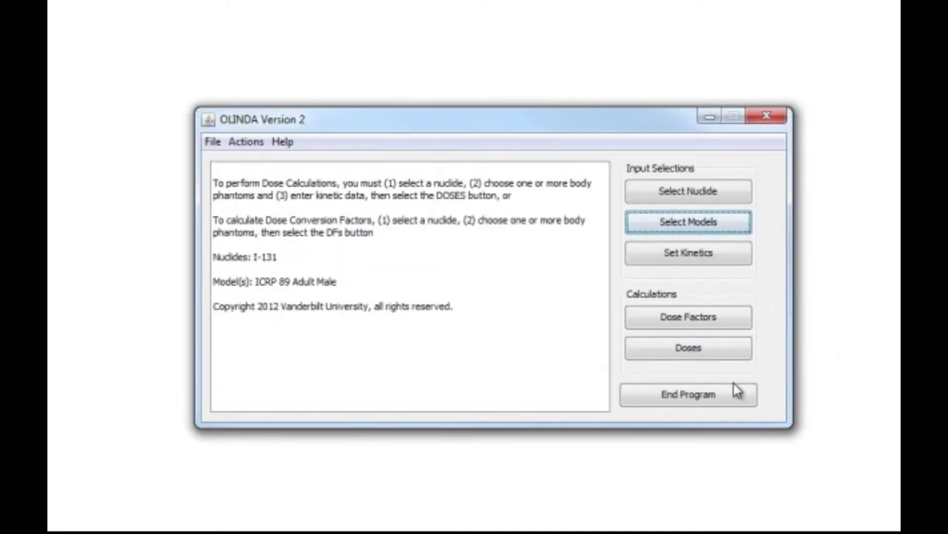
- Open curve fitting for the source organ and enter time points 1, 2 and 3 hours
click(710, 258)
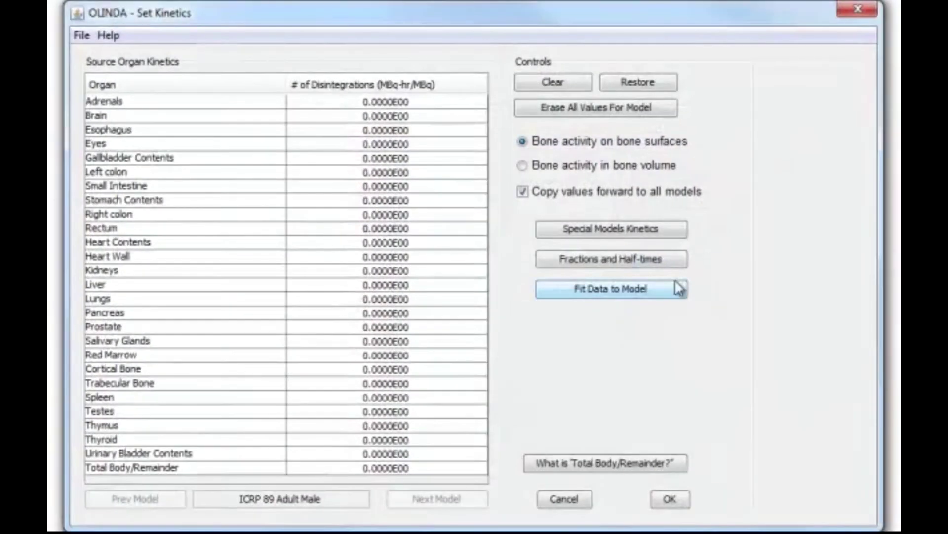
click(618, 288)
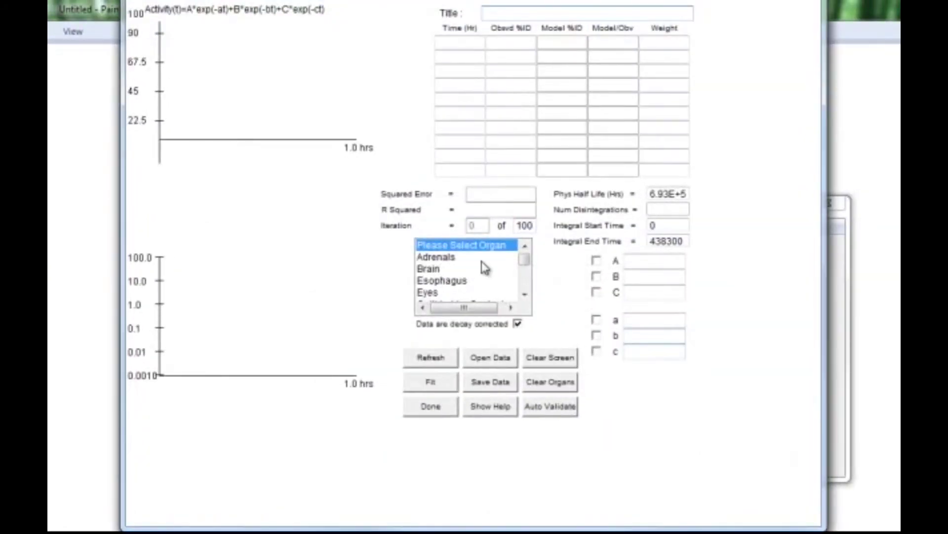
click(457, 46)
text(1)
click(293, 92)
text(2)
click(281, 127)
text(3)
- Enter observed values 2, 0.5 and 0.1 %ID and choose Adrenals as the target organ
click(381, 79)
text(2)
click(379, 96)
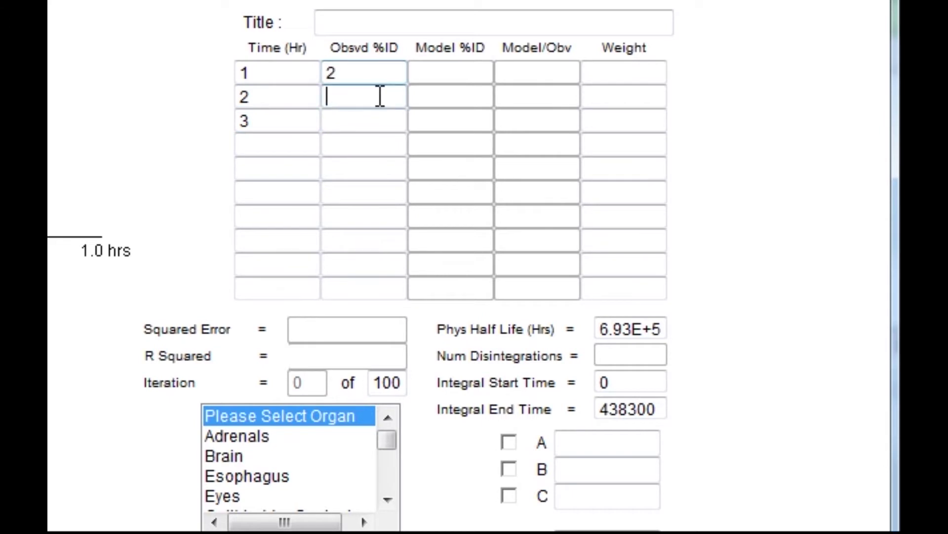
text(.5)
click(353, 123)
text(.1)
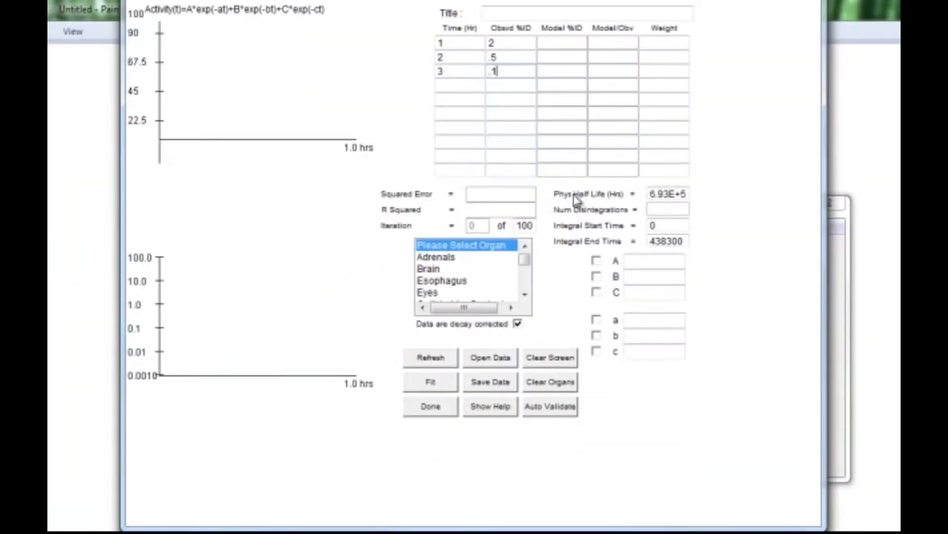
click(447, 257)
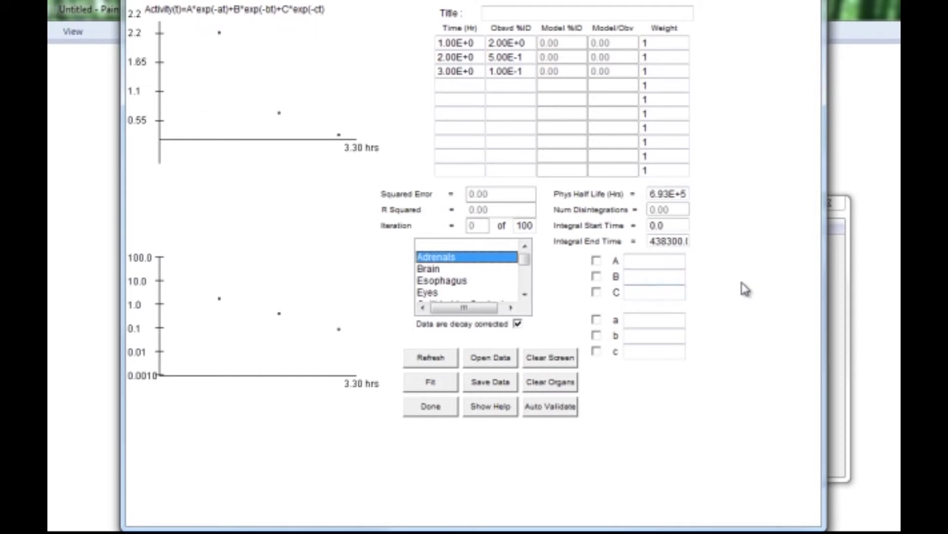
- Fit a single exponential with A and a enabled, a guessed at 4, storing 5.8E-02 for Adrenals
click(599, 262)
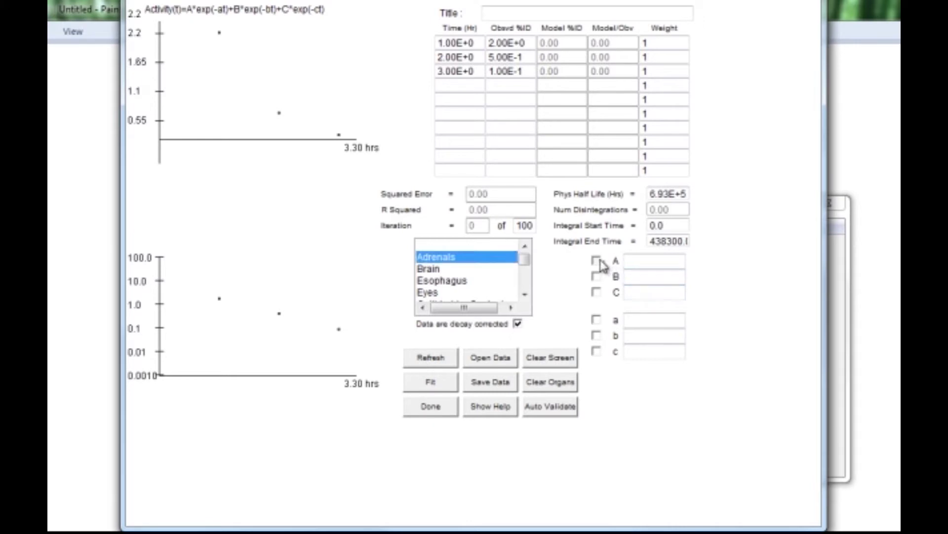
click(597, 321)
click(647, 320)
text(4)
click(424, 360)
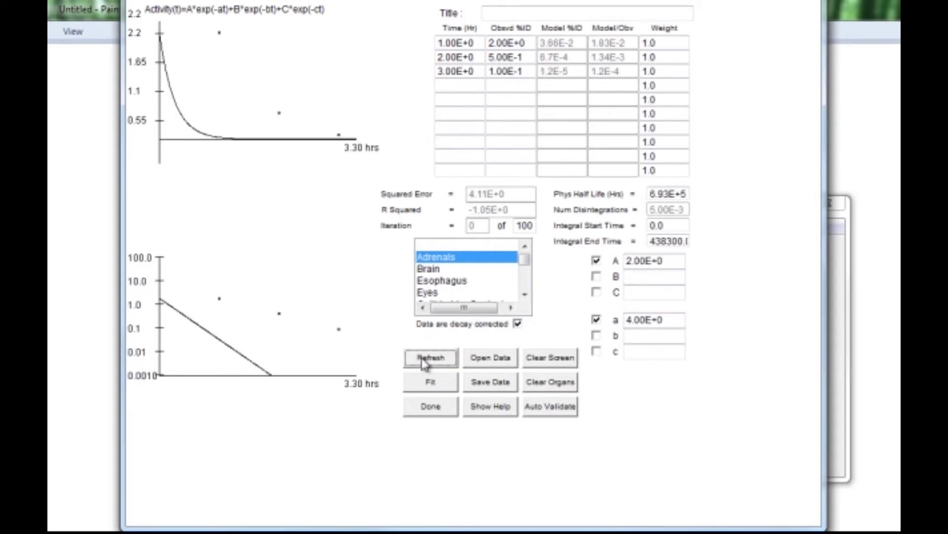
click(431, 384)
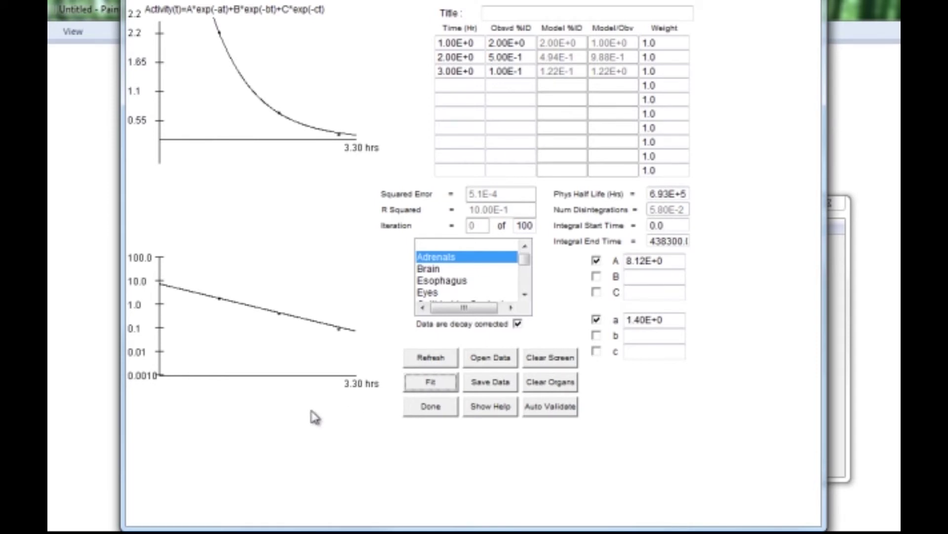
click(432, 413)
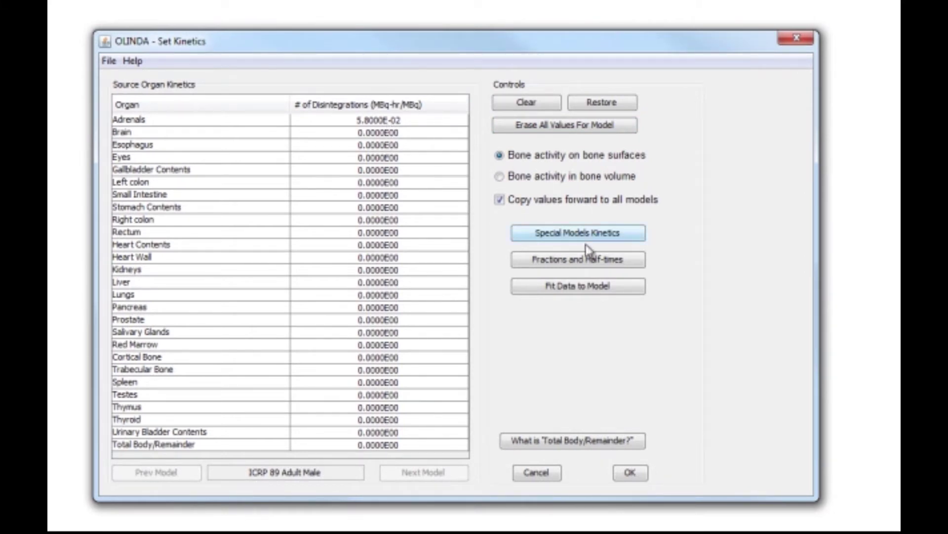
- Apply the voiding bladder and ICRP HAT models, activity entering the small intestine, with fractions .5, 0, 0, 0
click(593, 236)
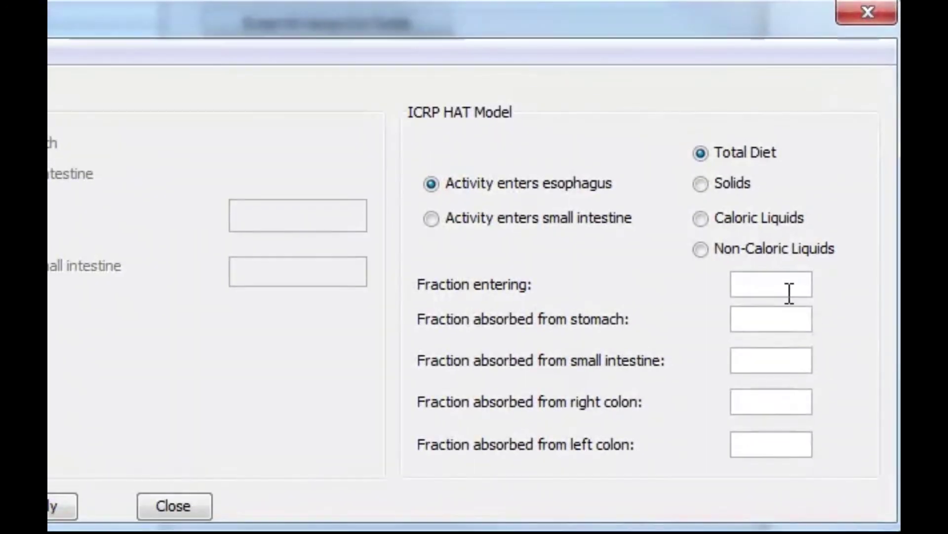
click(840, 278)
click(581, 218)
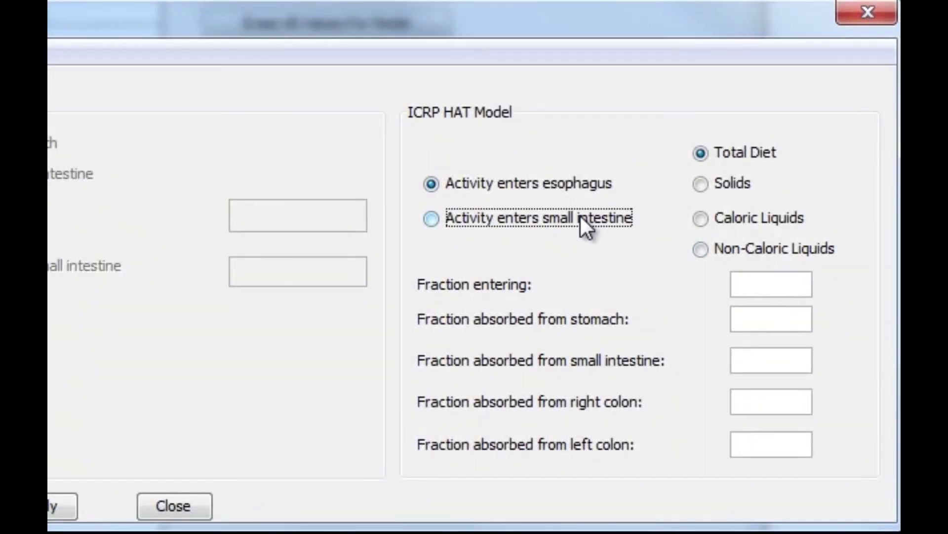
click(774, 286)
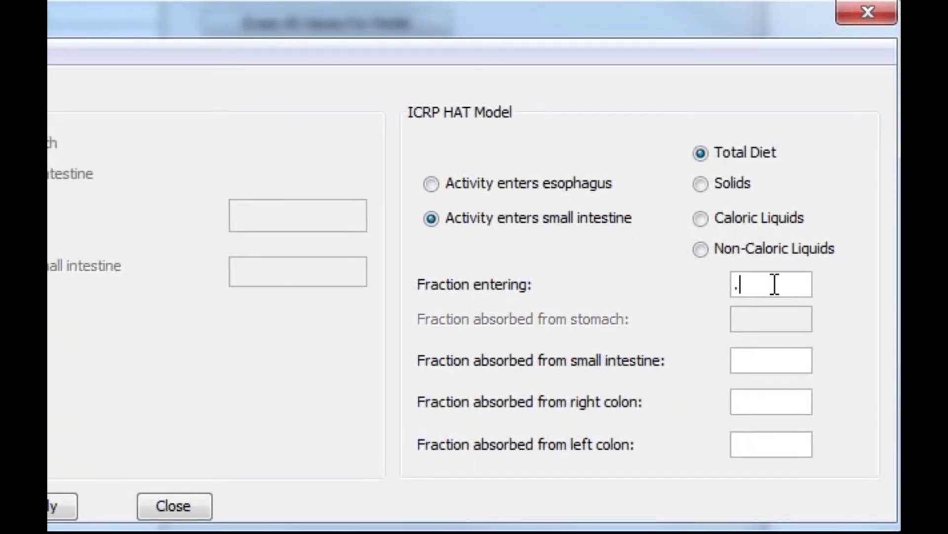
click(736, 359)
click(759, 441)
text(0)
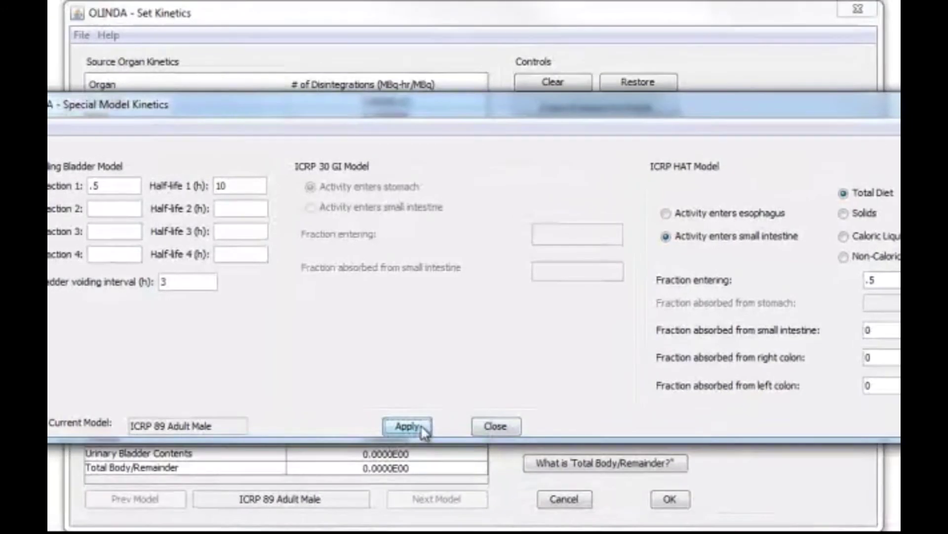
click(54, 511)
click(490, 425)
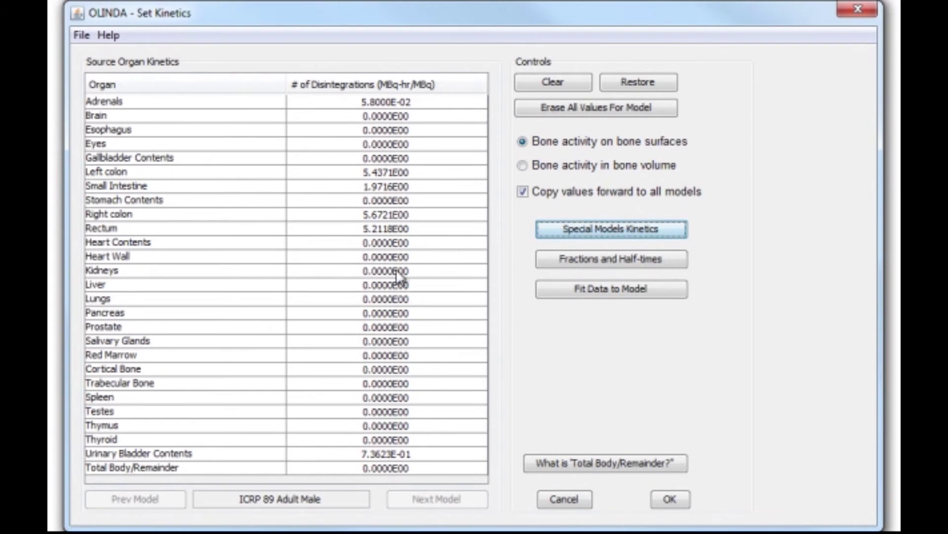
- Enter 1 disintegration for Liver and 2 for Lungs in the kinetics table
click(395, 283)
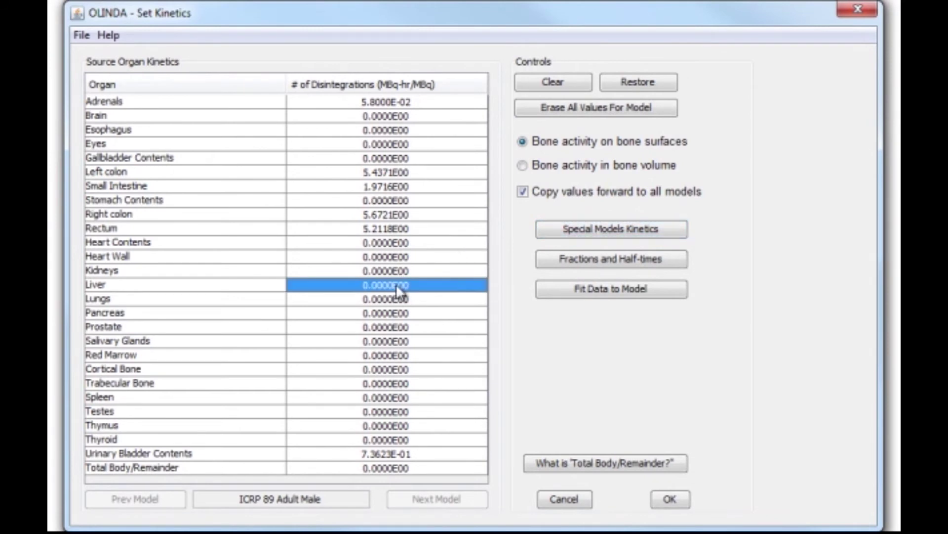
text(1)
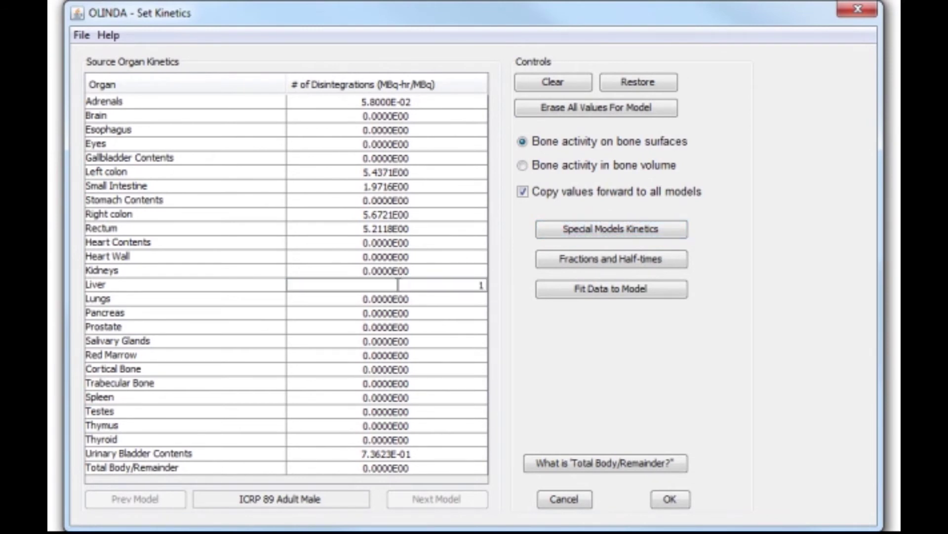
click(398, 300)
text(2)
click(401, 314)
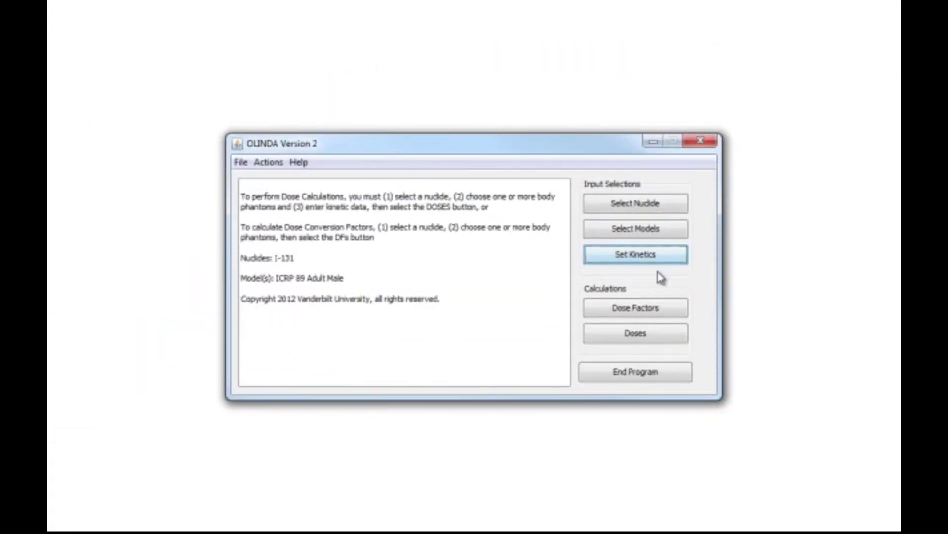
- Calculate the I-131 organ doses, adding legacy effective dose equivalents and showing units in rem/mCi
click(629, 338)
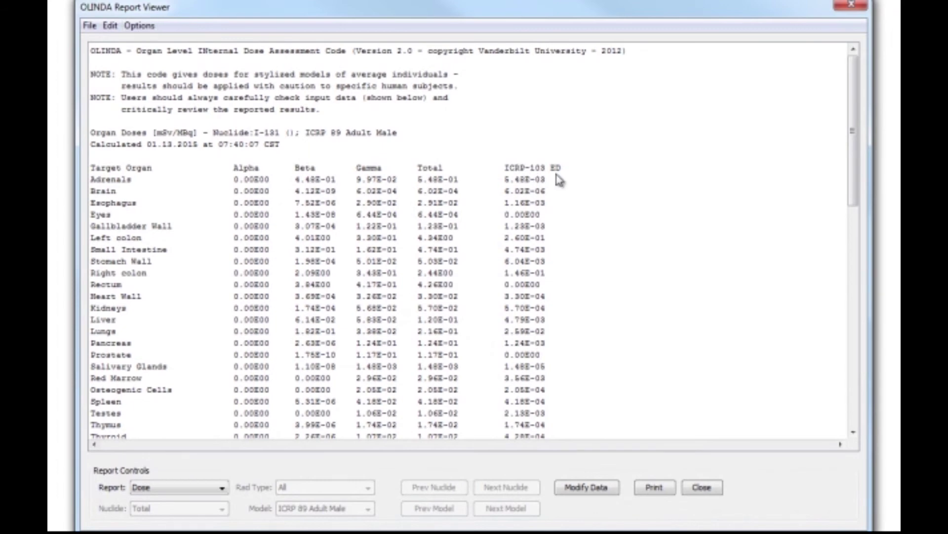
click(139, 26)
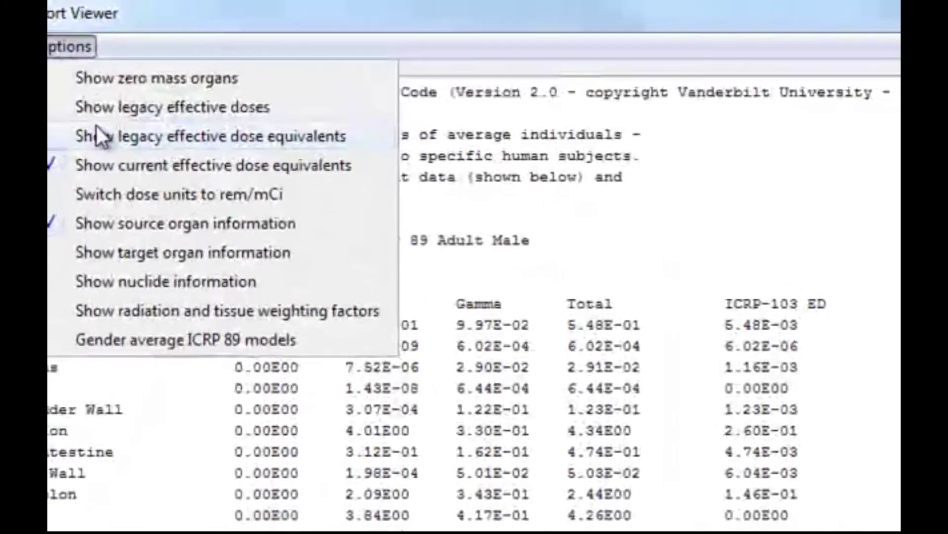
click(158, 74)
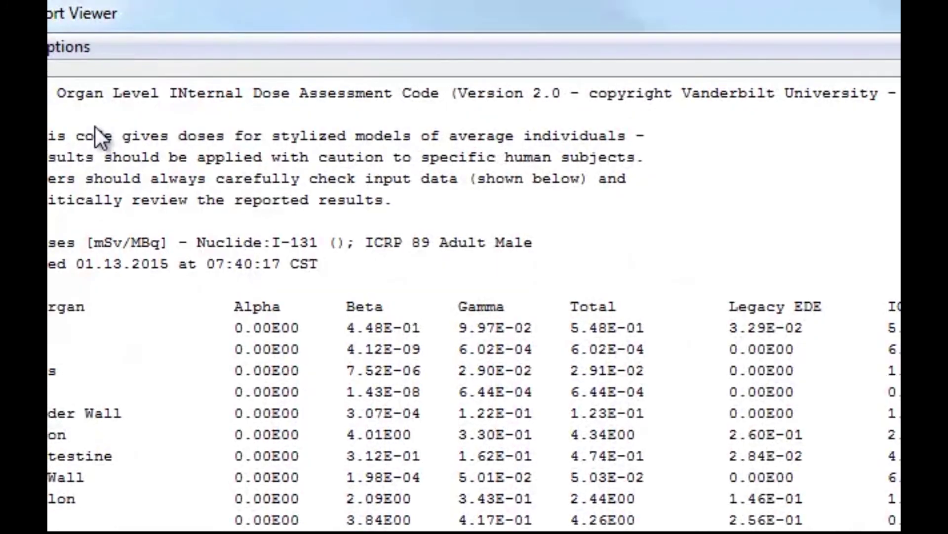
click(56, 51)
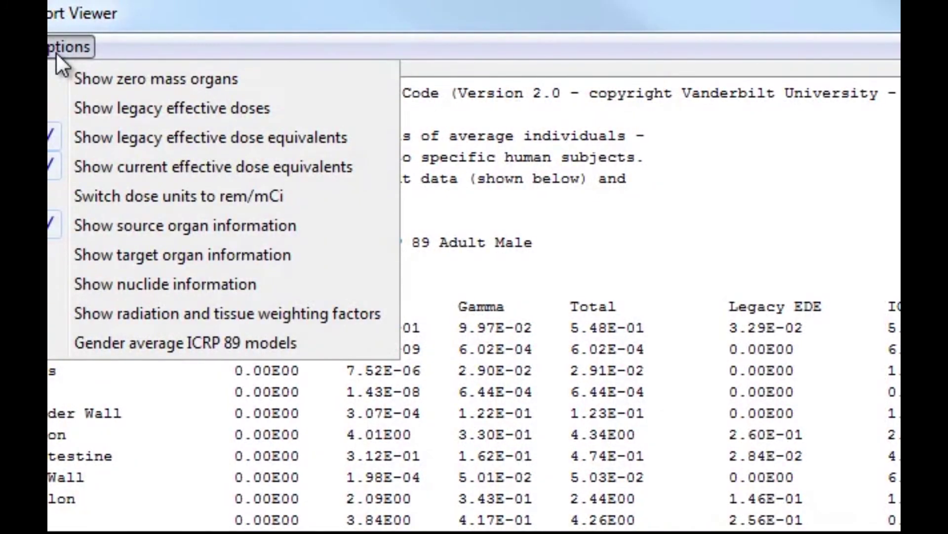
click(133, 188)
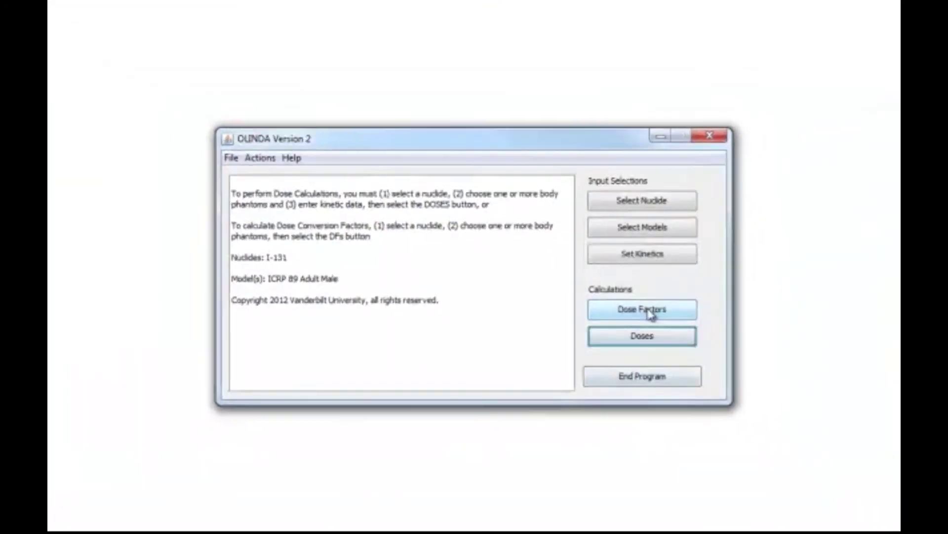
click(637, 308)
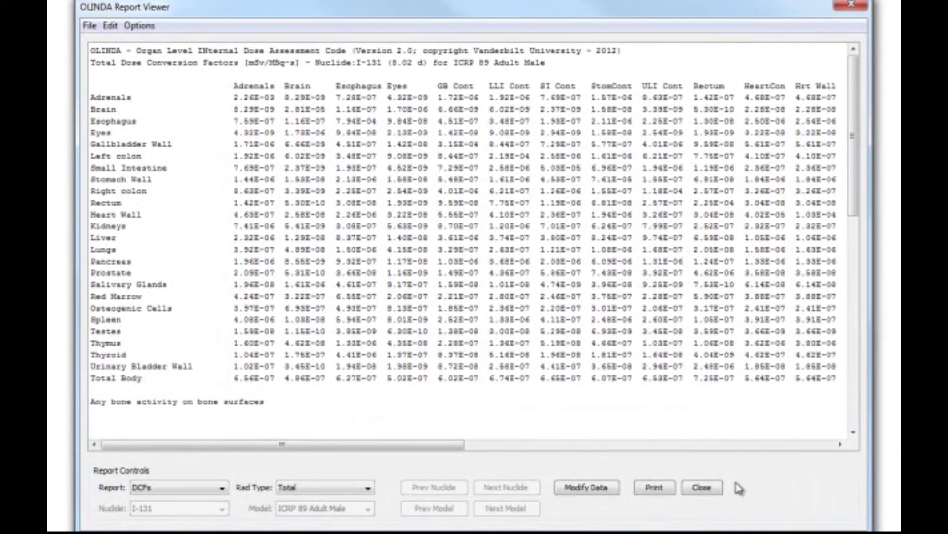
click(703, 488)
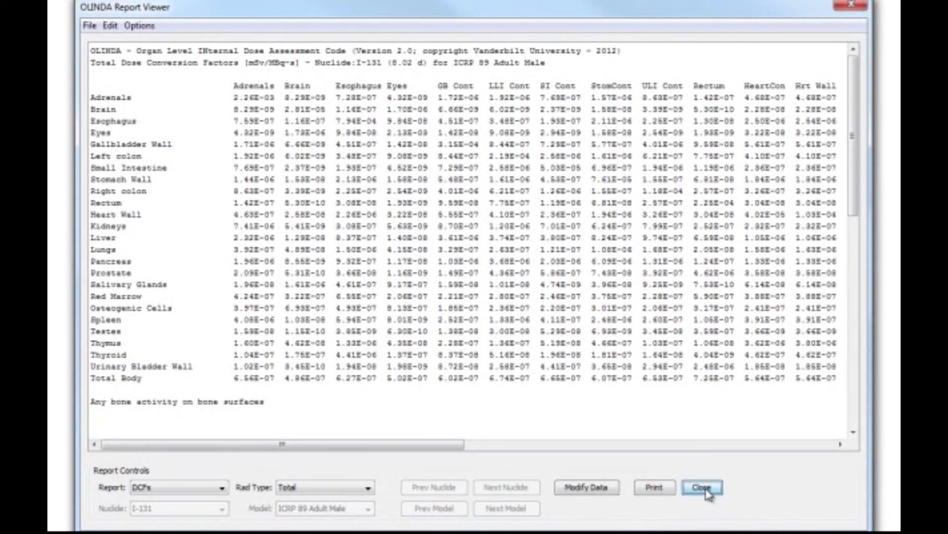